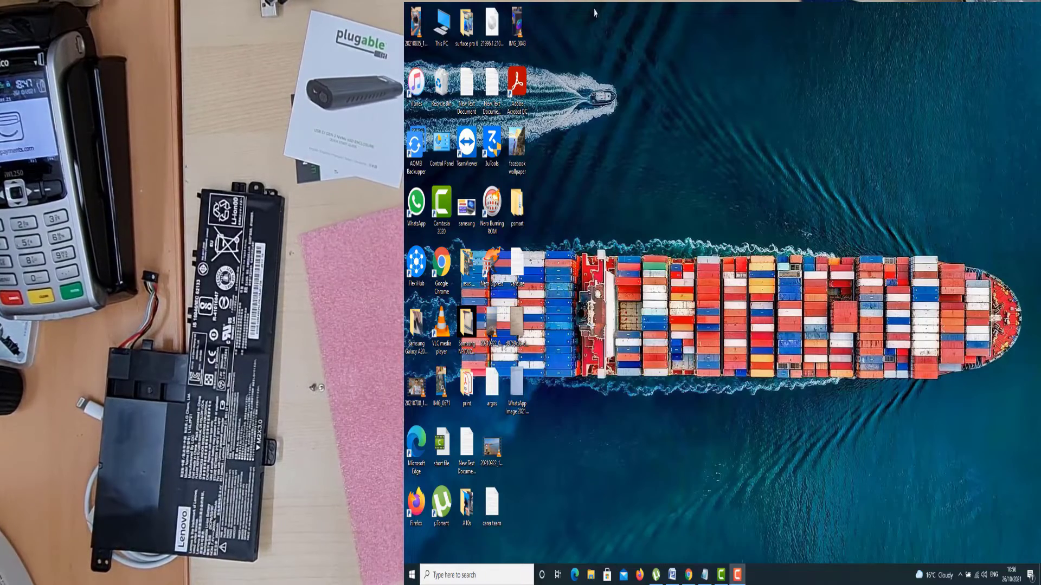
Step: Browse to E:\Users via This PC and try opening the user's profile folder, raising the access prompt
double_click(442, 25)
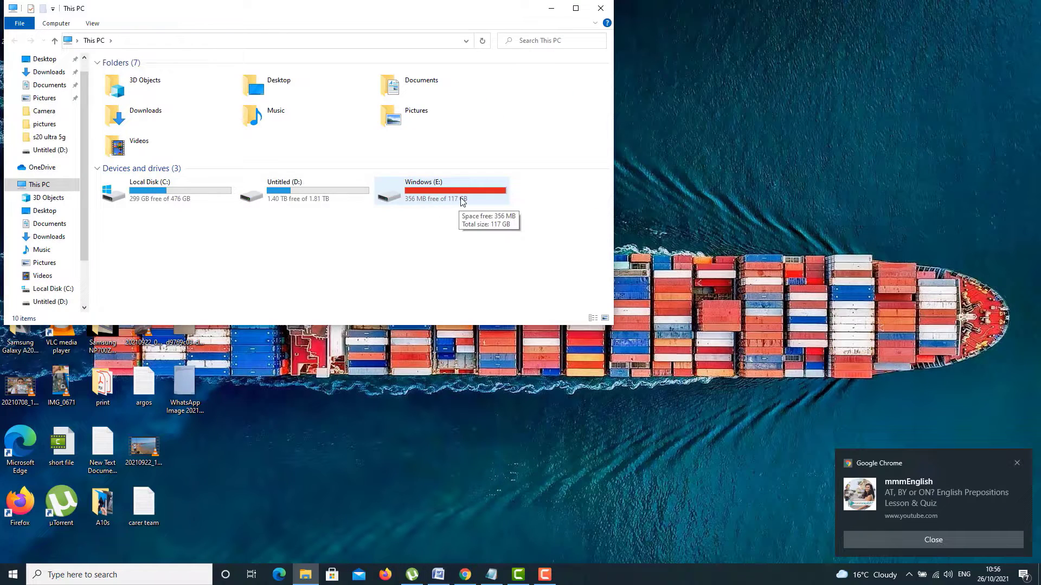
double_click(462, 202)
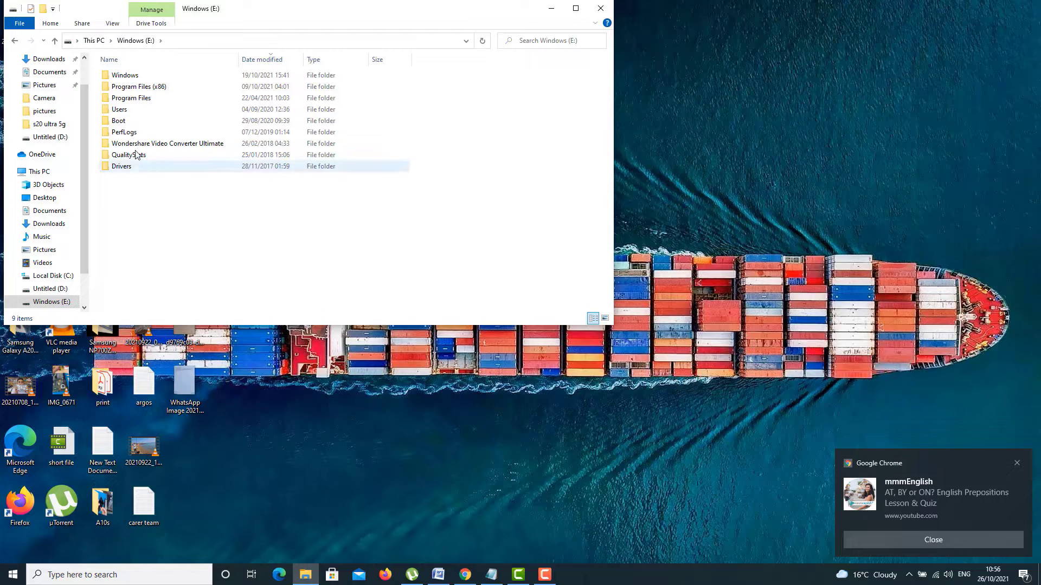
double_click(146, 113)
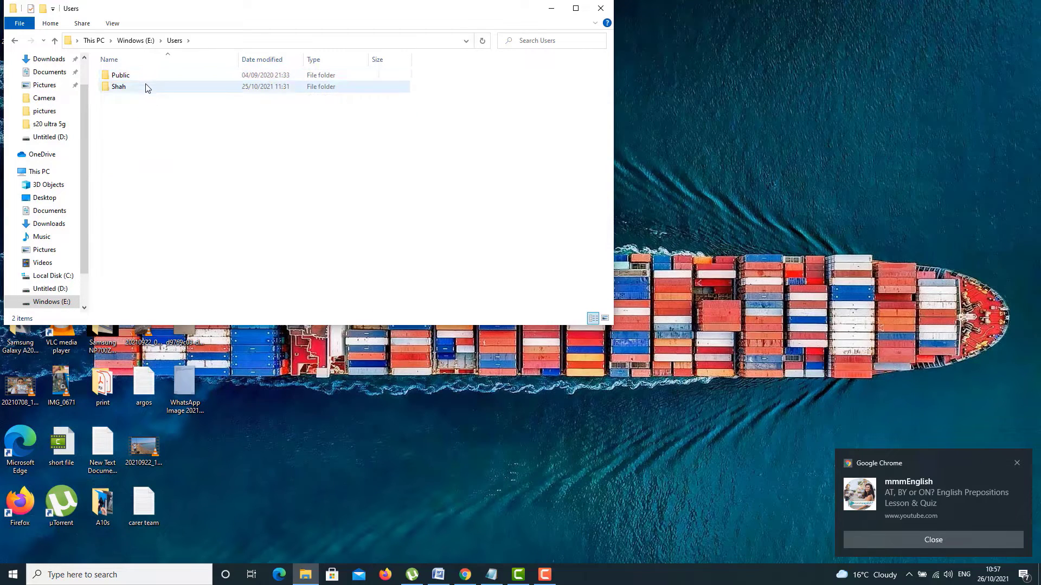
double_click(145, 84)
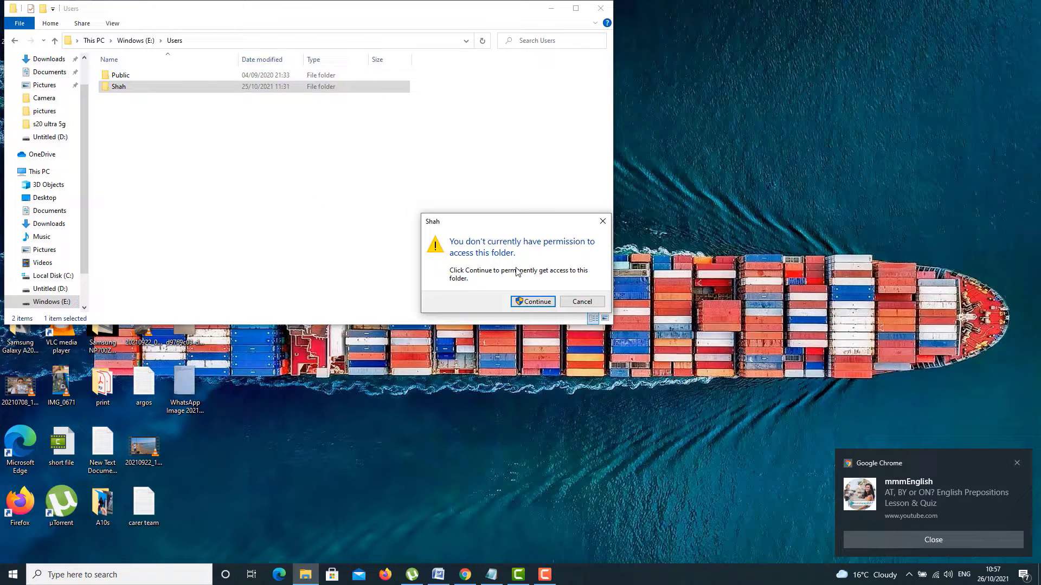
Step: Grant access to the E: profile folder, open its 25-item Desktop folder and move that window right
click(538, 302)
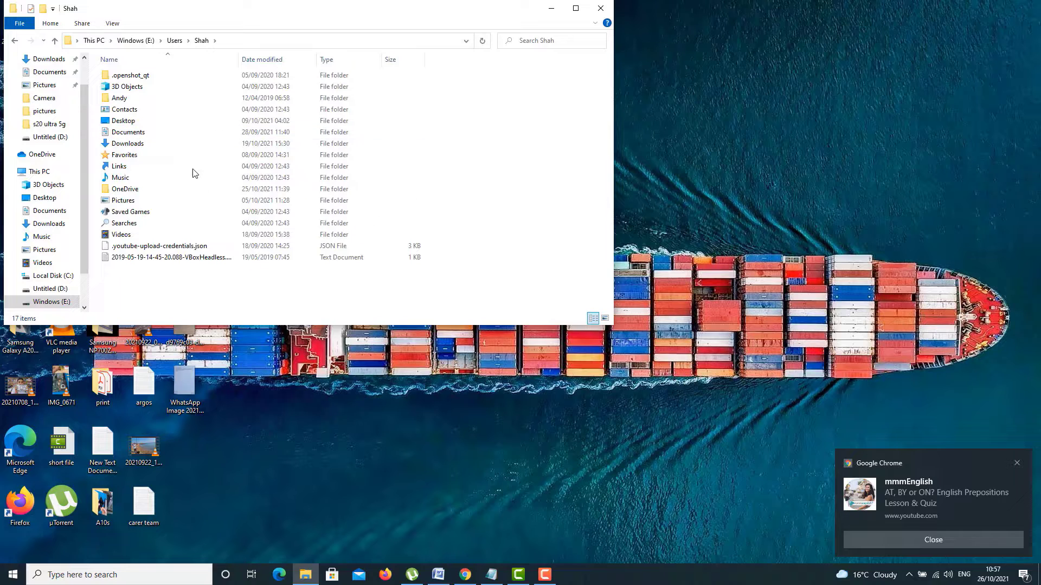
double_click(144, 123)
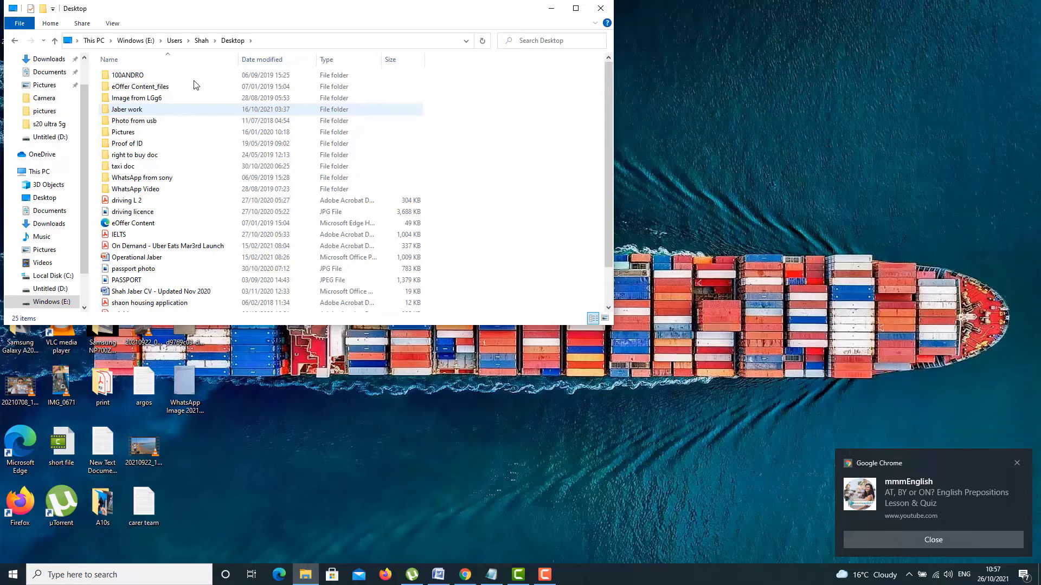
drag(241, 21, 608, 30)
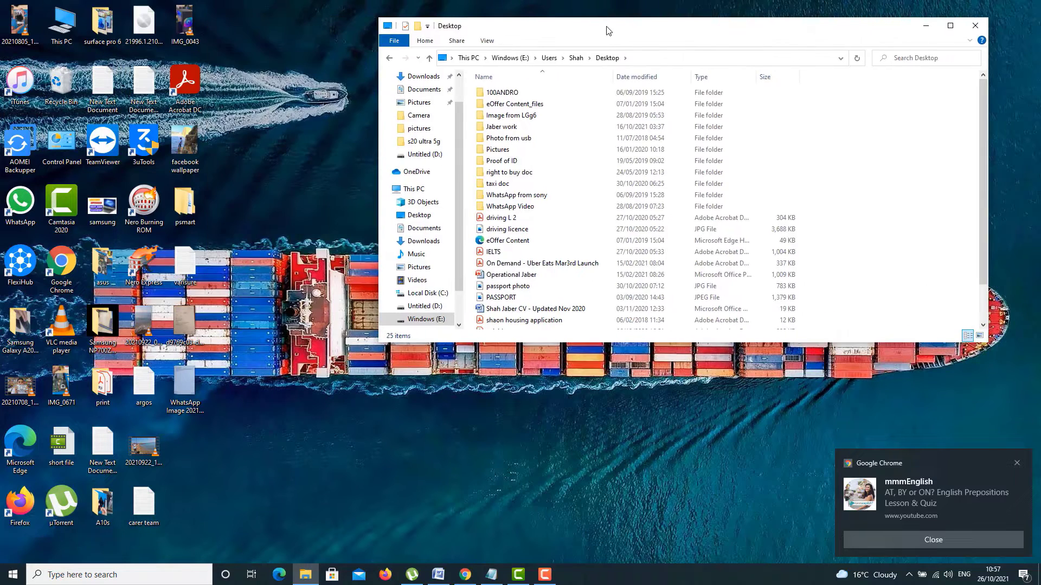
Step: Open a second This PC window on the left and open the Untitled (D:) drive
double_click(73, 36)
drag(641, 48, 334, 54)
click(216, 207)
double_click(215, 207)
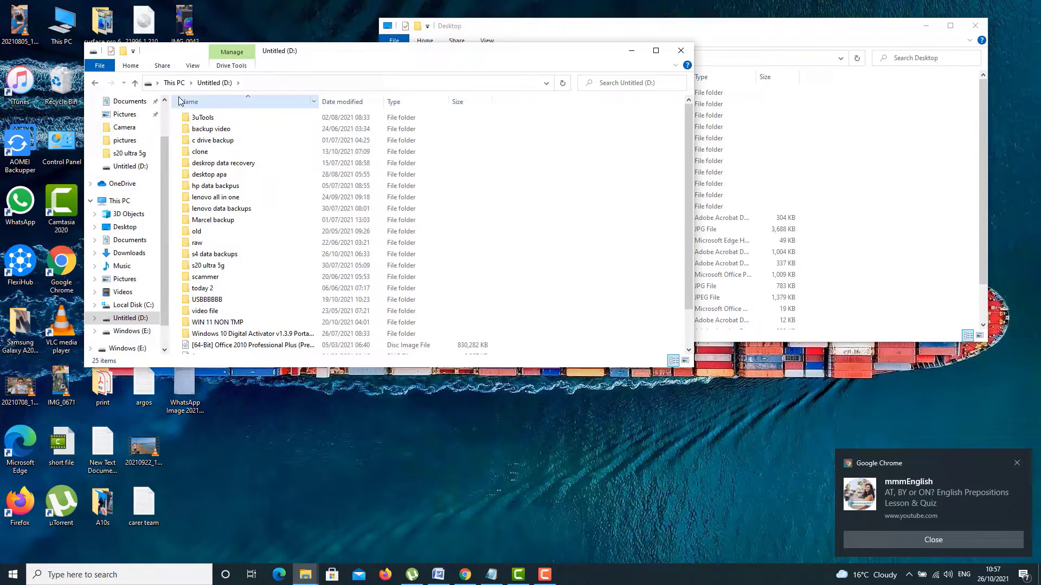
Step: Create a new folder named 'ssd backup lenovo' on D: and open it
click(131, 65)
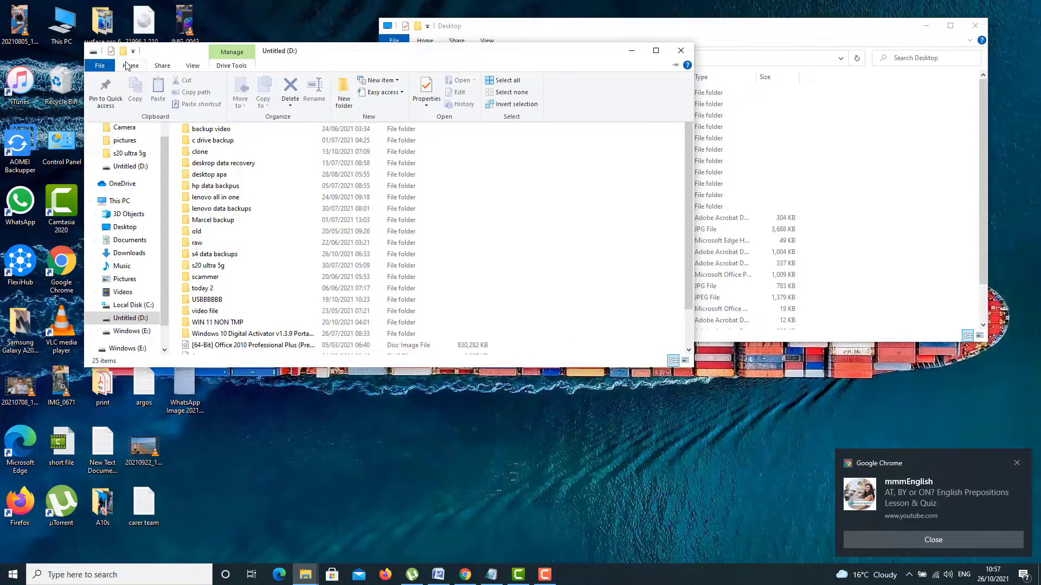
click(342, 90)
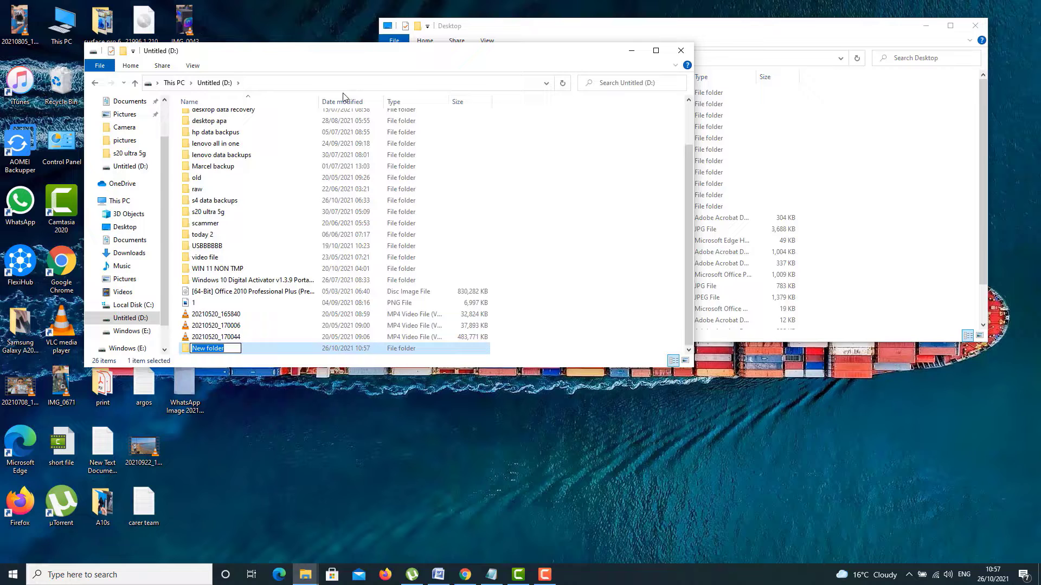
text(ssd backup lenovo)
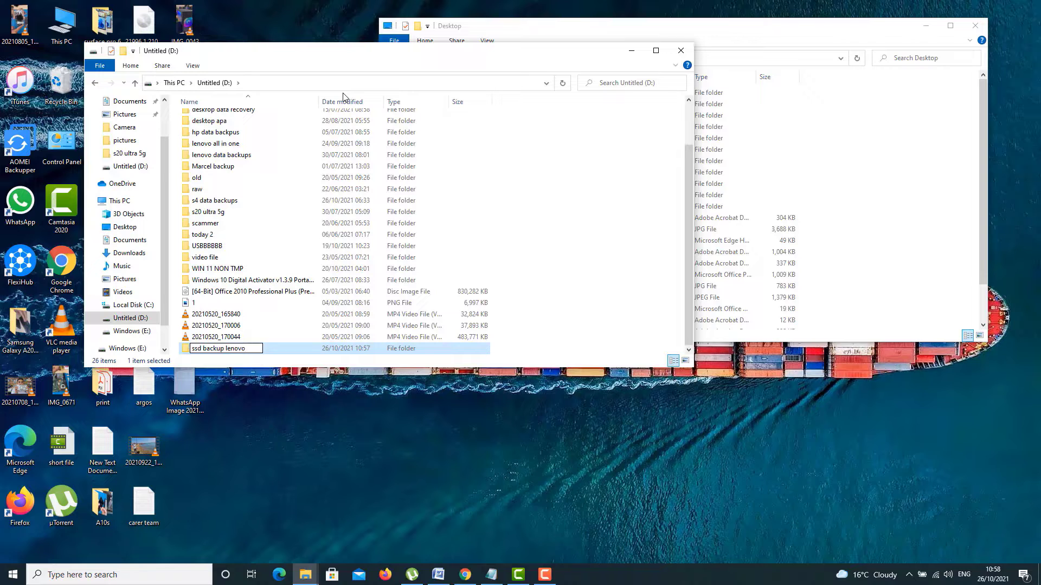
key(Return)
key(Return)
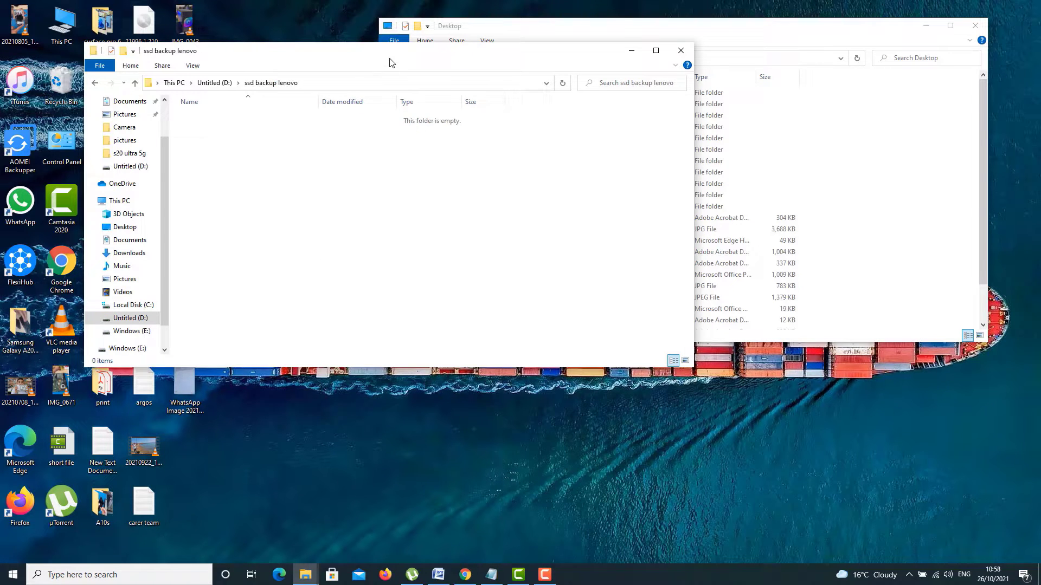
Step: Arrange the two windows side by side and reopen the user's E: Desktop folder on the right
drag(388, 61, 312, 49)
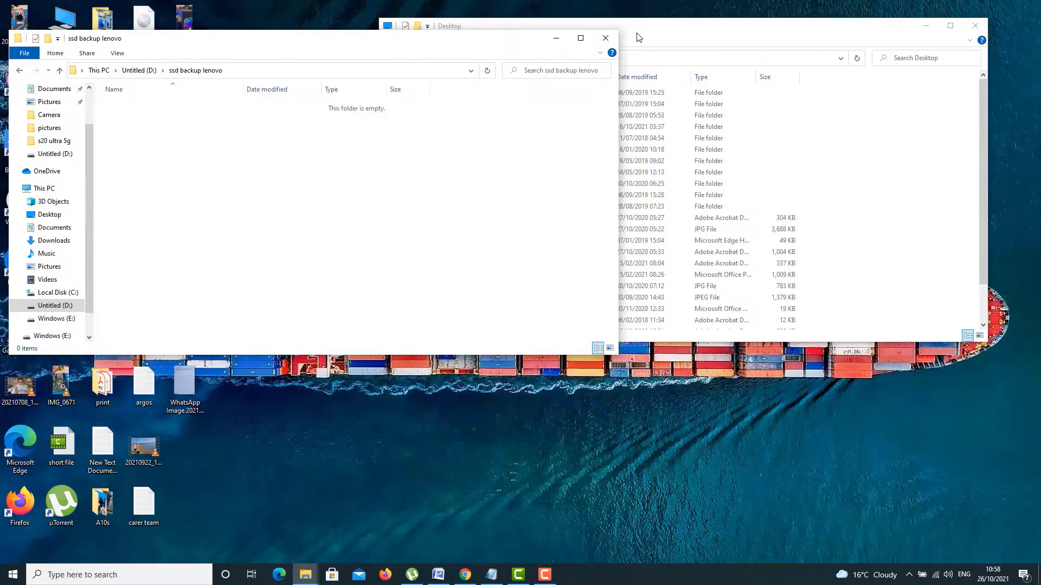
drag(637, 37, 732, 35)
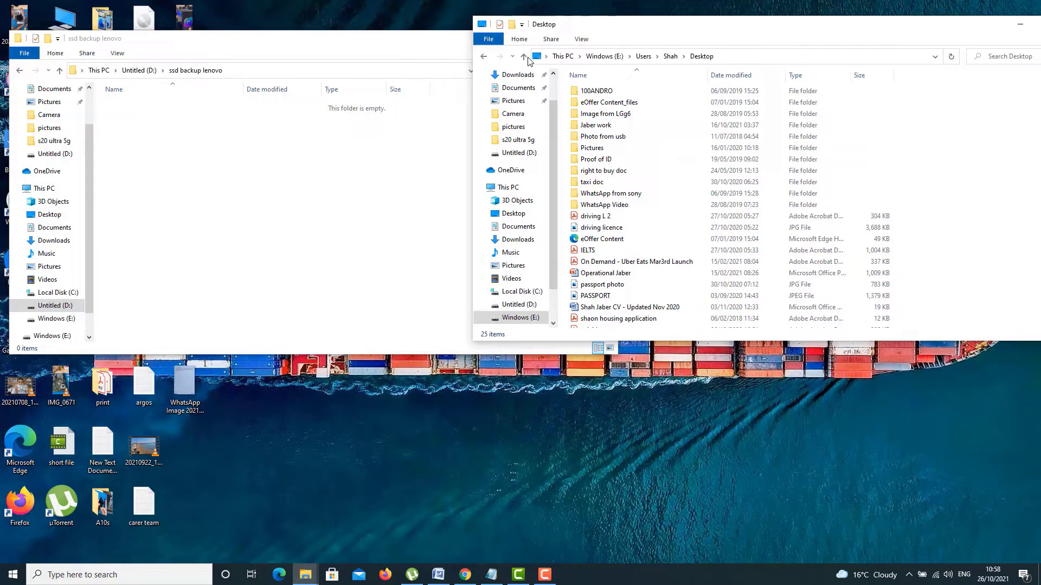
click(524, 57)
double_click(612, 137)
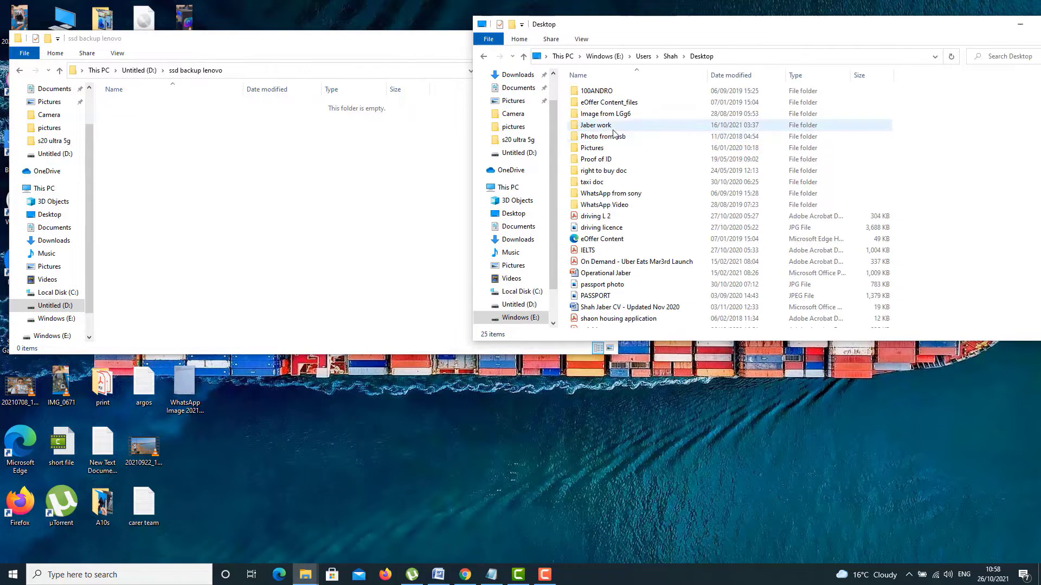
Step: Create and open an empty 'desktop' subfolder in ssd backup lenovo, then select all 25 E: Desktop items
right_click(163, 135)
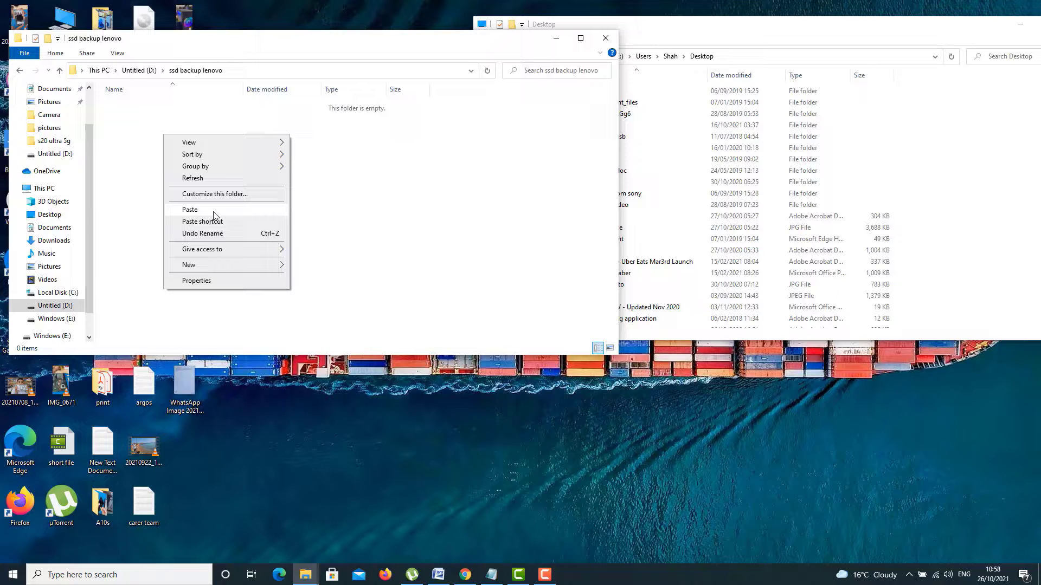
mouse_move(217, 264)
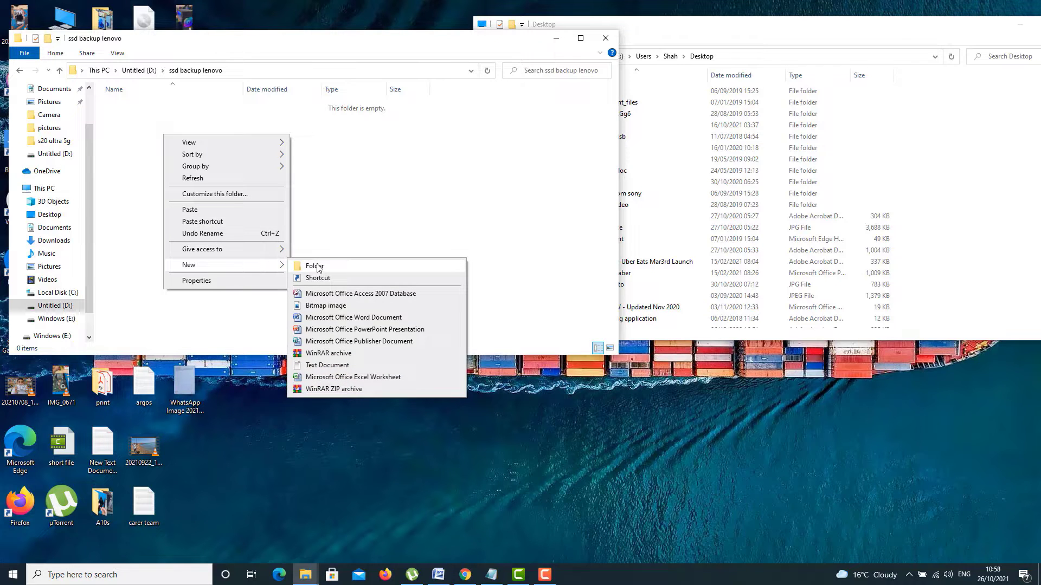
click(315, 266)
text(desktop)
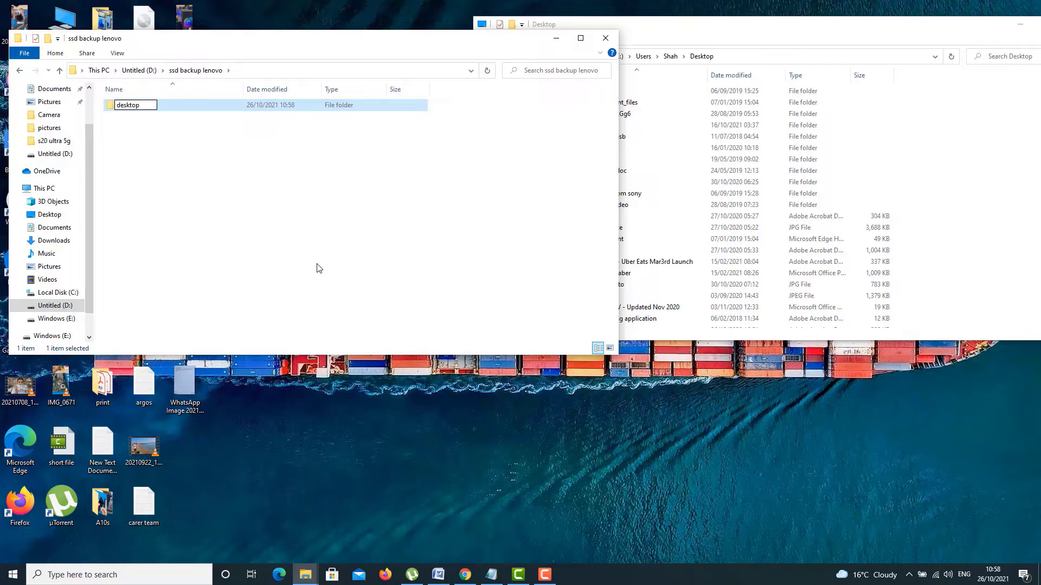
key(Return)
key(Return)
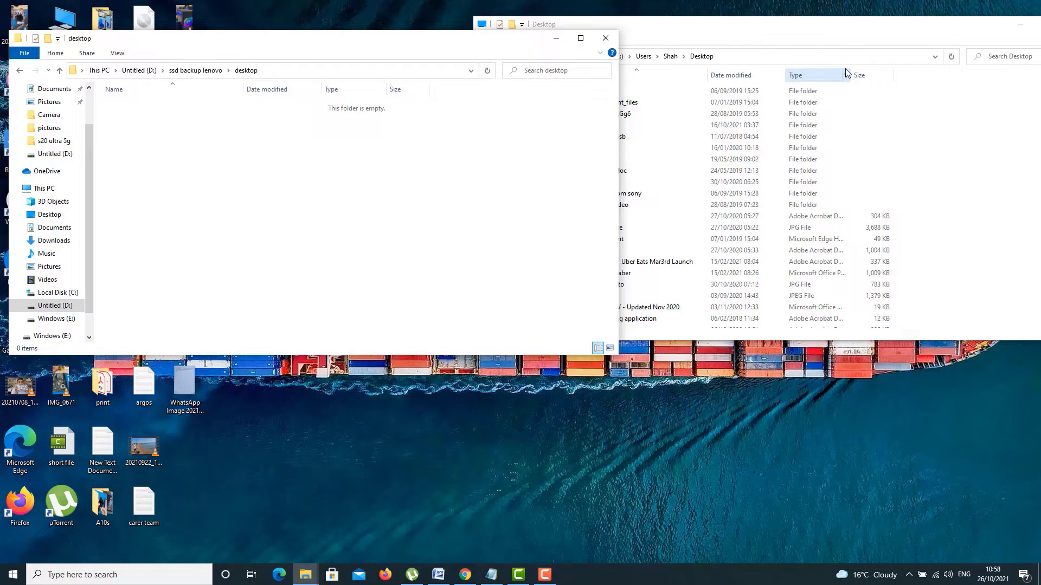
click(841, 32)
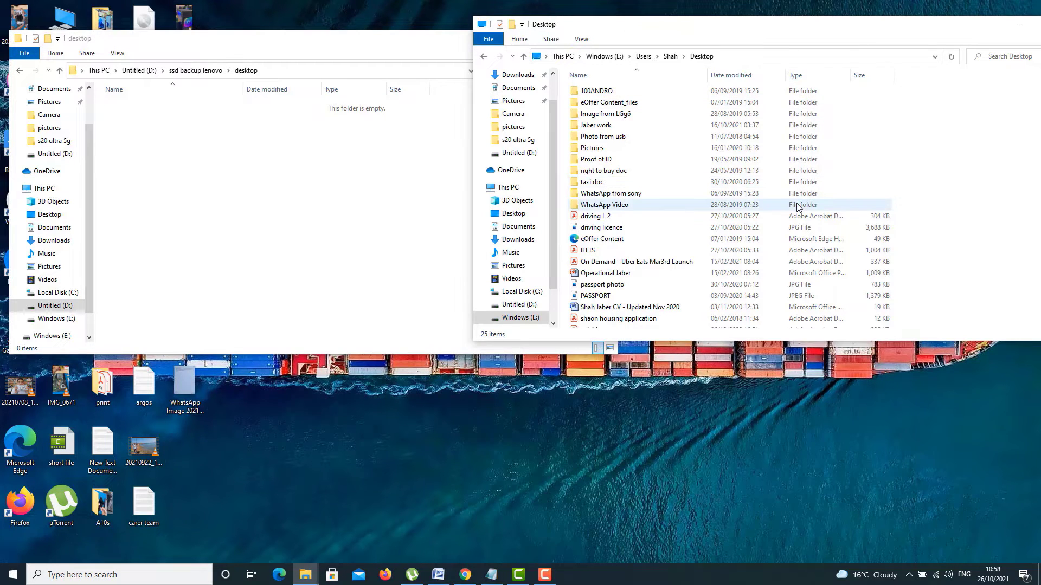
key(ctrl+a)
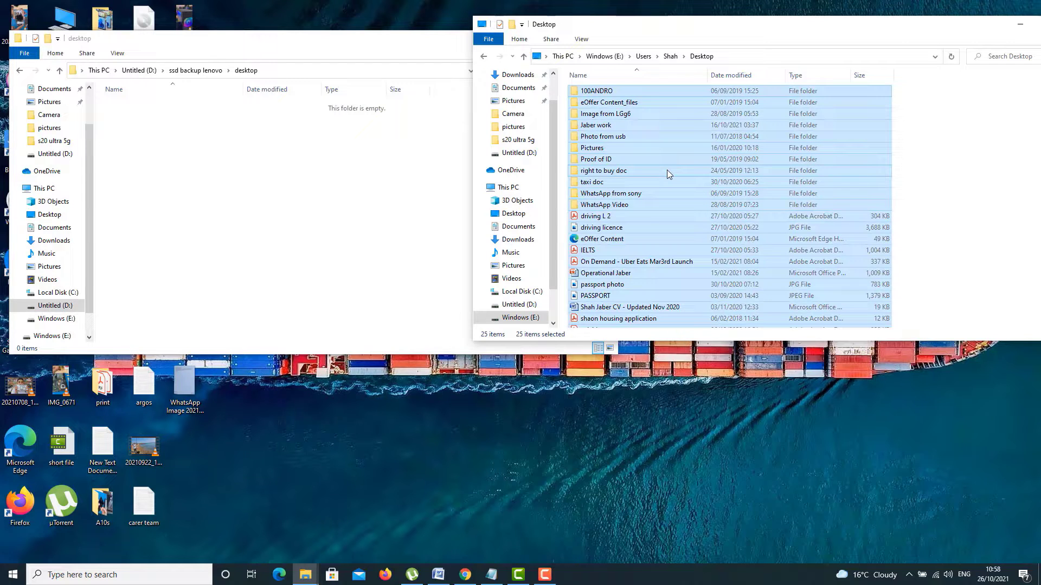
Step: Copy all 25 E: Desktop items into the backup's desktop folder and let the copy finish
drag(667, 171, 272, 215)
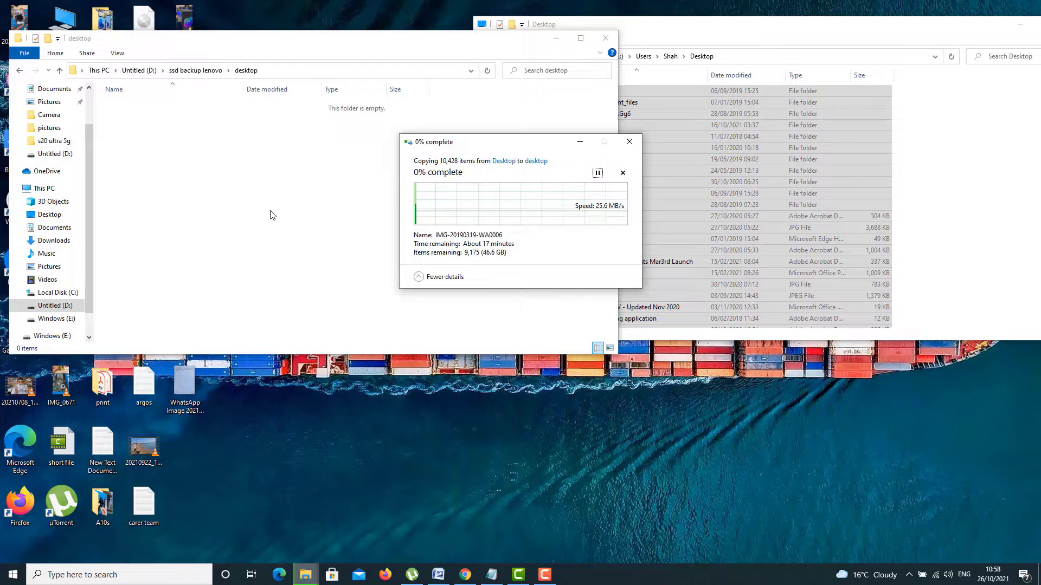
click(679, 73)
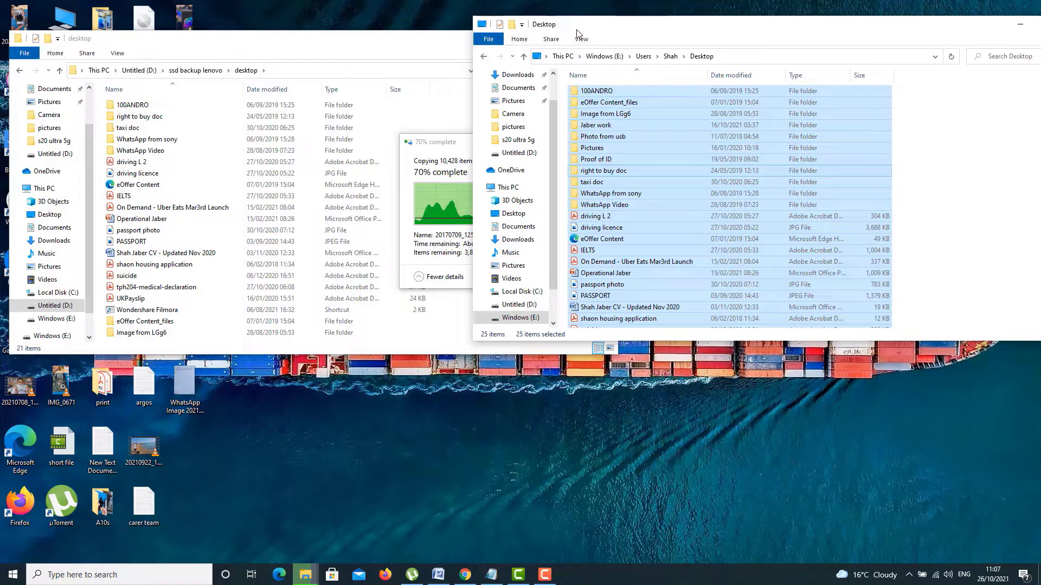
key(alt+F4)
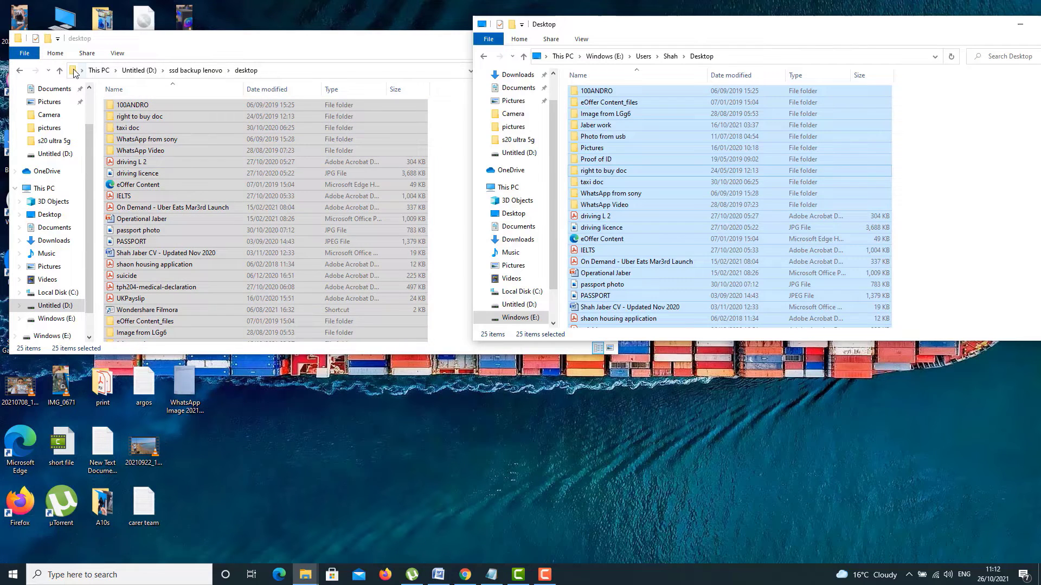
Step: Return to ssd backup lenovo and open the user's Documents folder on E:
click(60, 69)
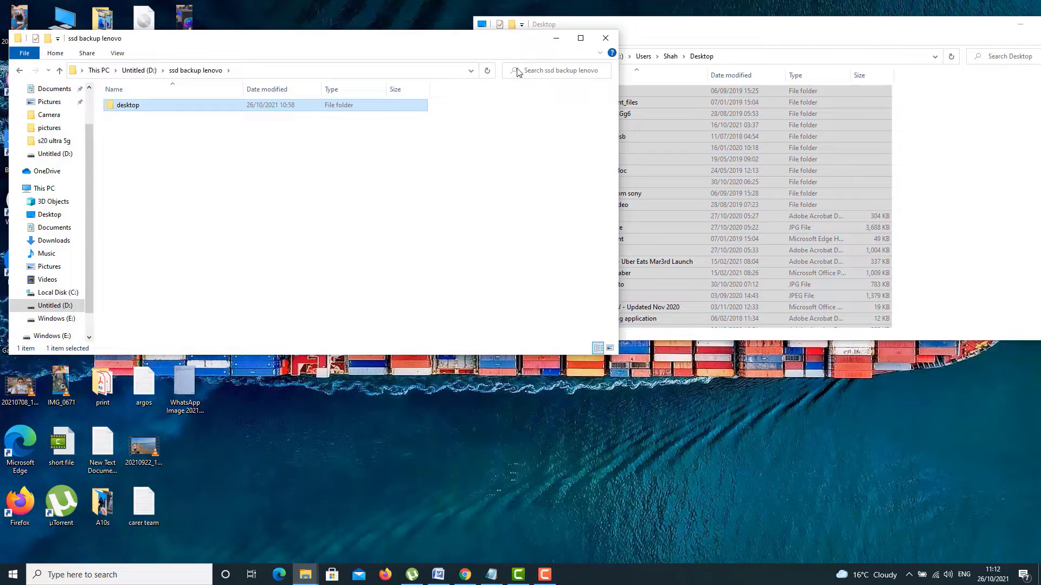
click(781, 43)
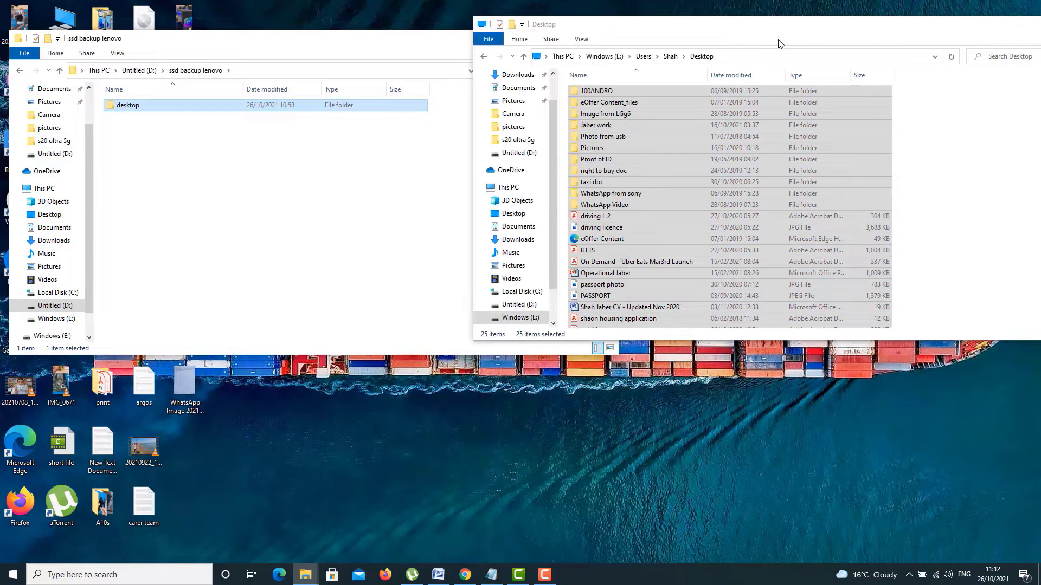
click(523, 56)
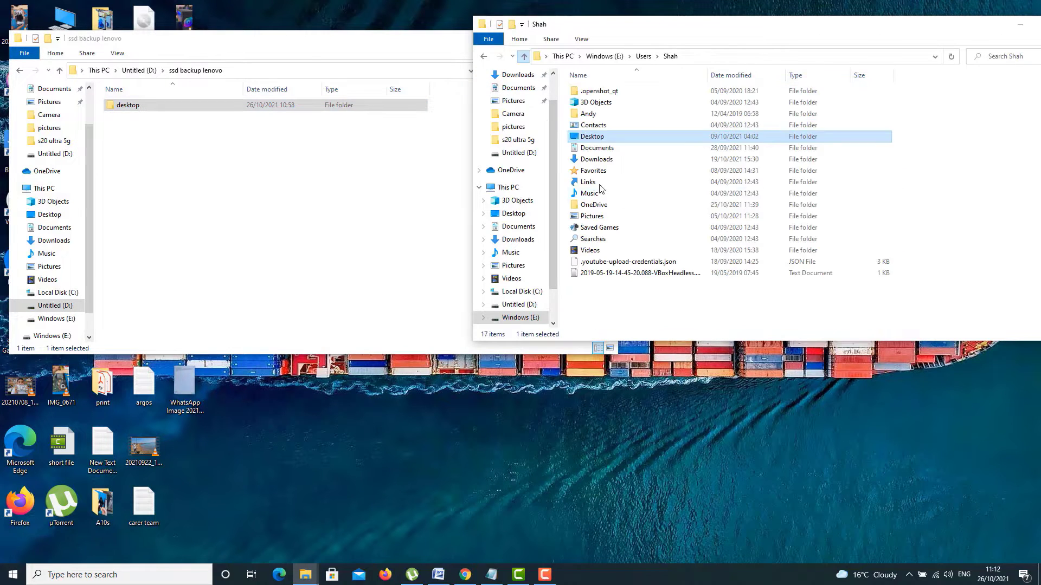
double_click(624, 147)
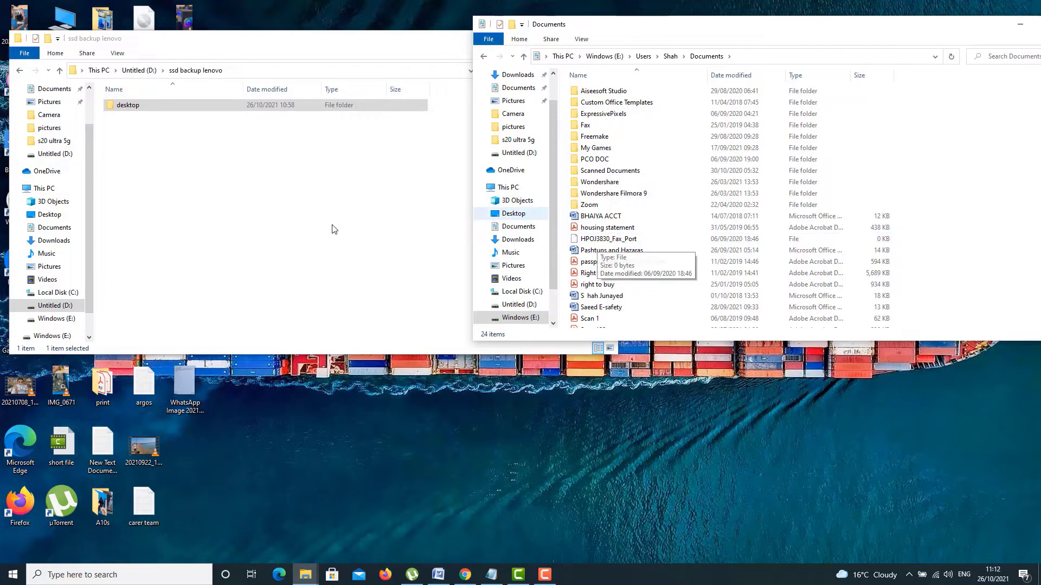
Step: Create a new folder named 'documents' in ssd backup lenovo and open it
click(279, 191)
right_click(279, 188)
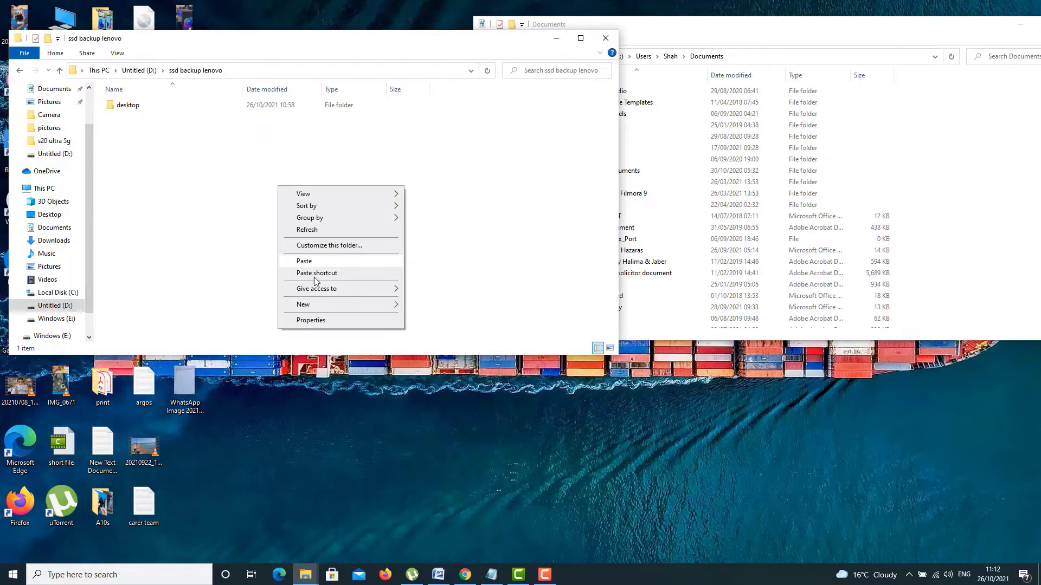
mouse_move(322, 306)
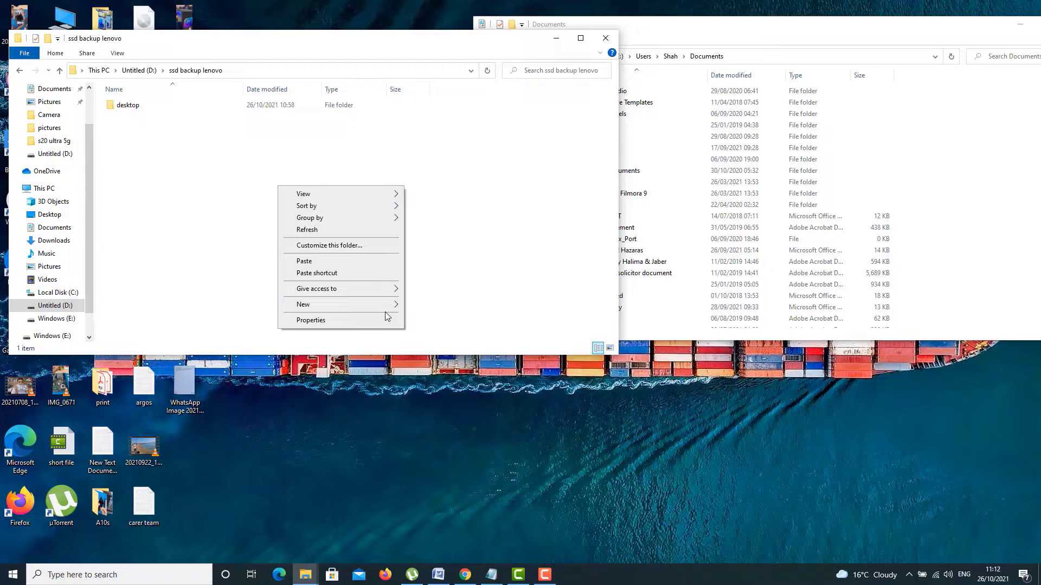
click(421, 309)
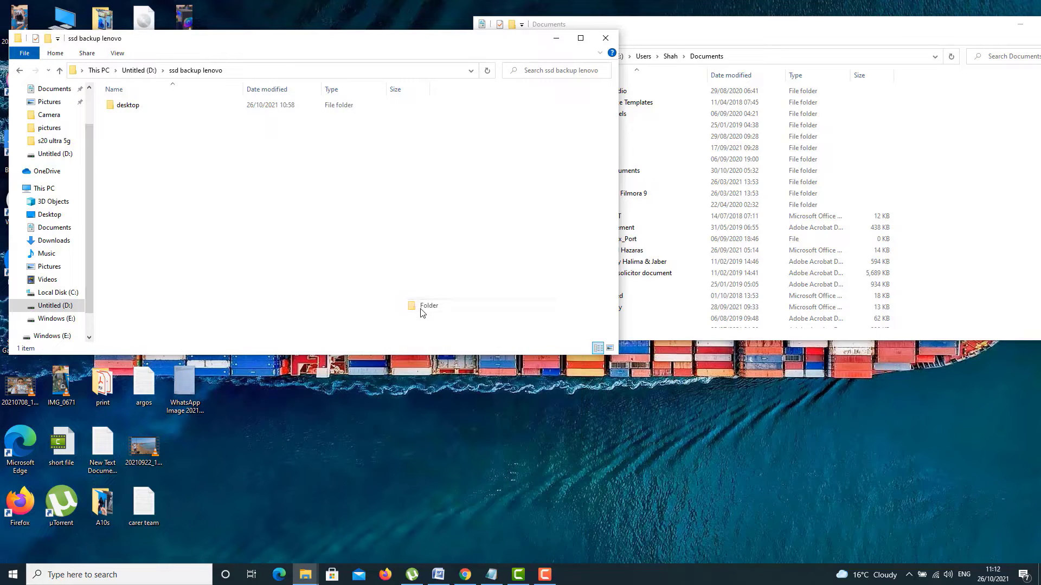
text(docu)
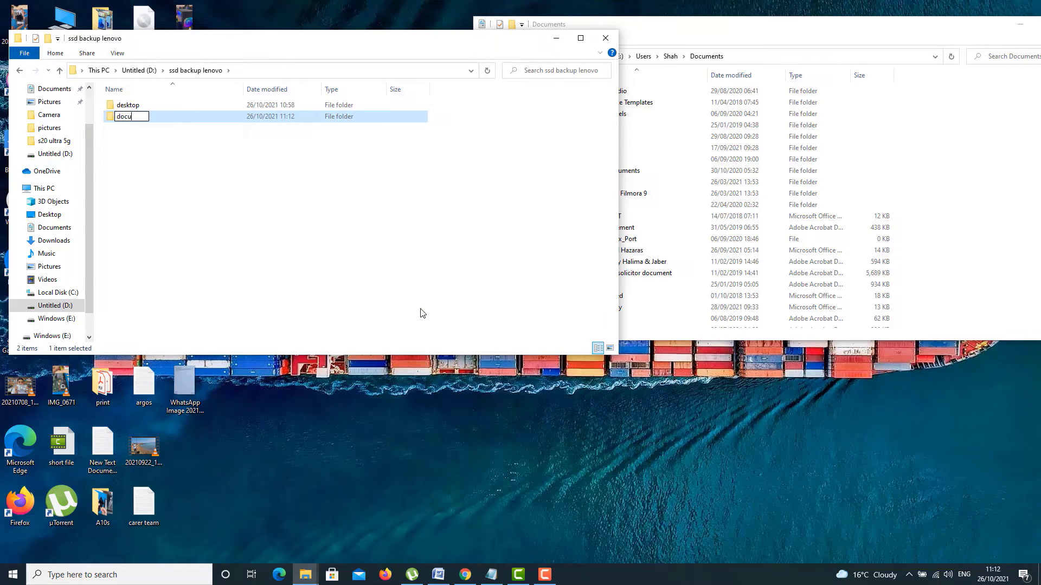
text(ments)
key(Return)
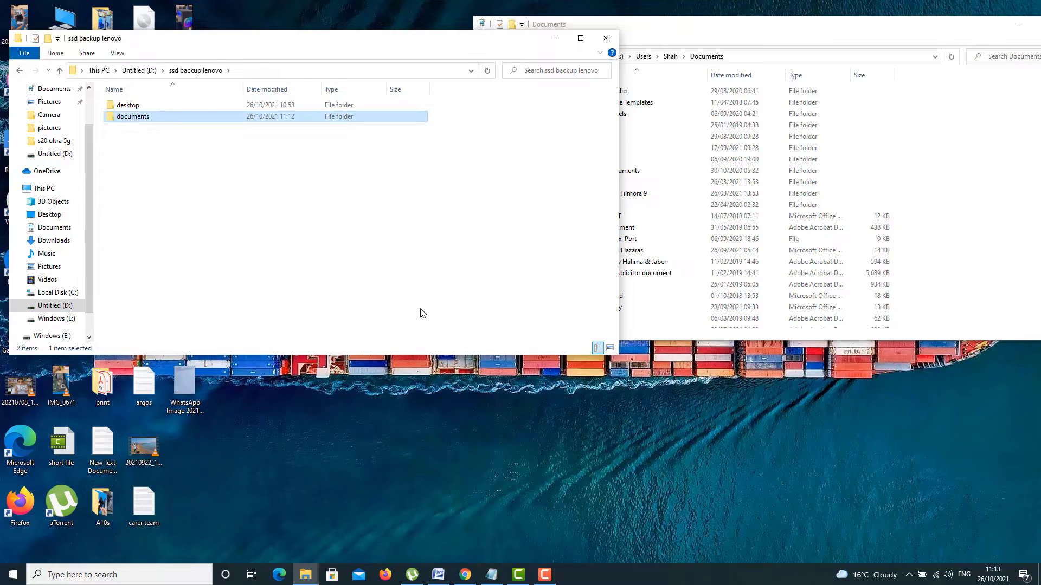
key(Return)
Step: Copy all 24 E: Documents items into the new documents folder, then return to ssd backup lenovo
click(714, 262)
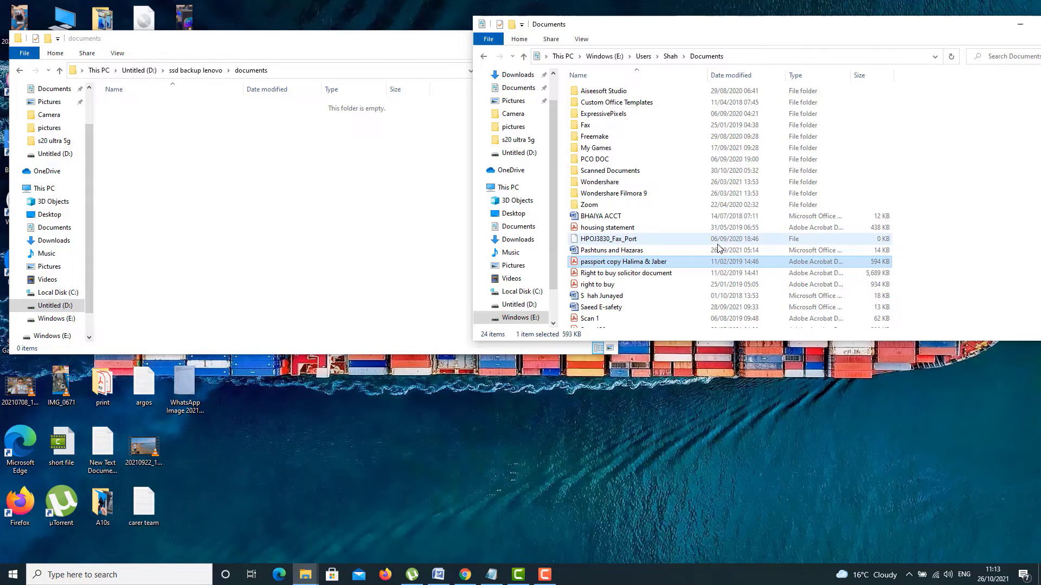
key(ctrl+a)
drag(830, 162, 347, 215)
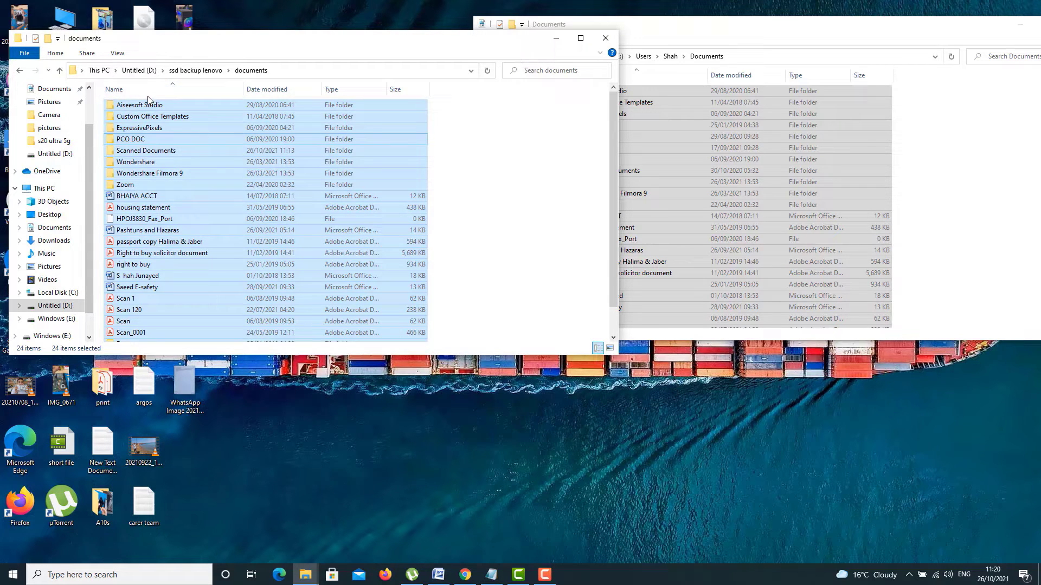
click(59, 70)
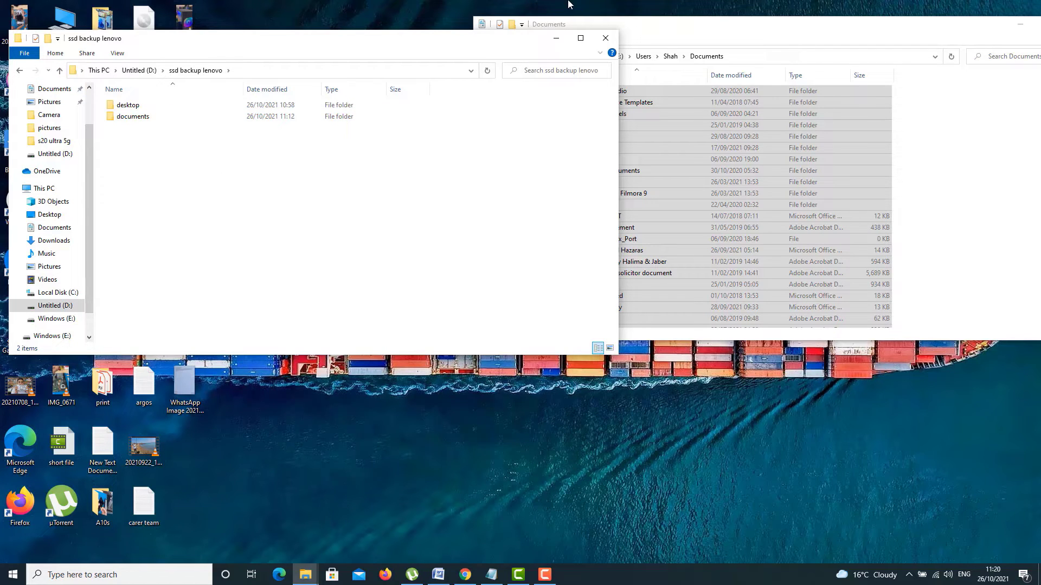
Step: Switch the E: window from Documents to the user's Pictures folder
click(653, 34)
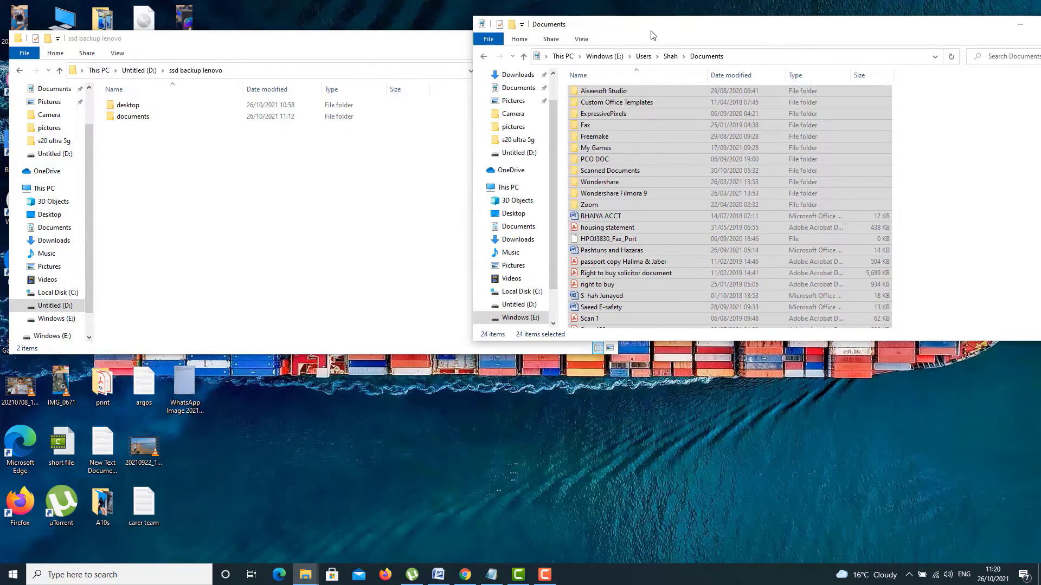
click(524, 58)
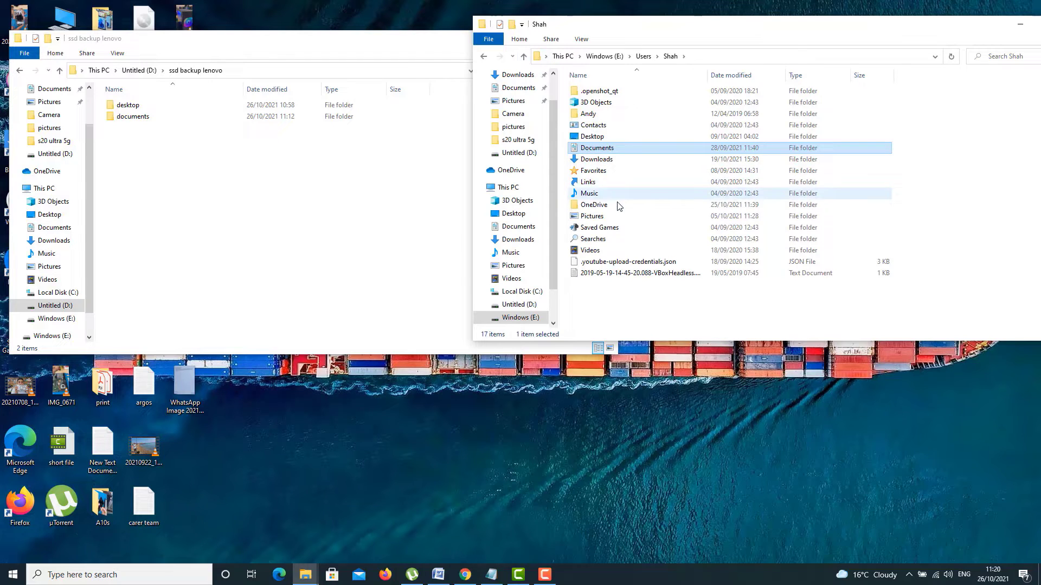
double_click(596, 216)
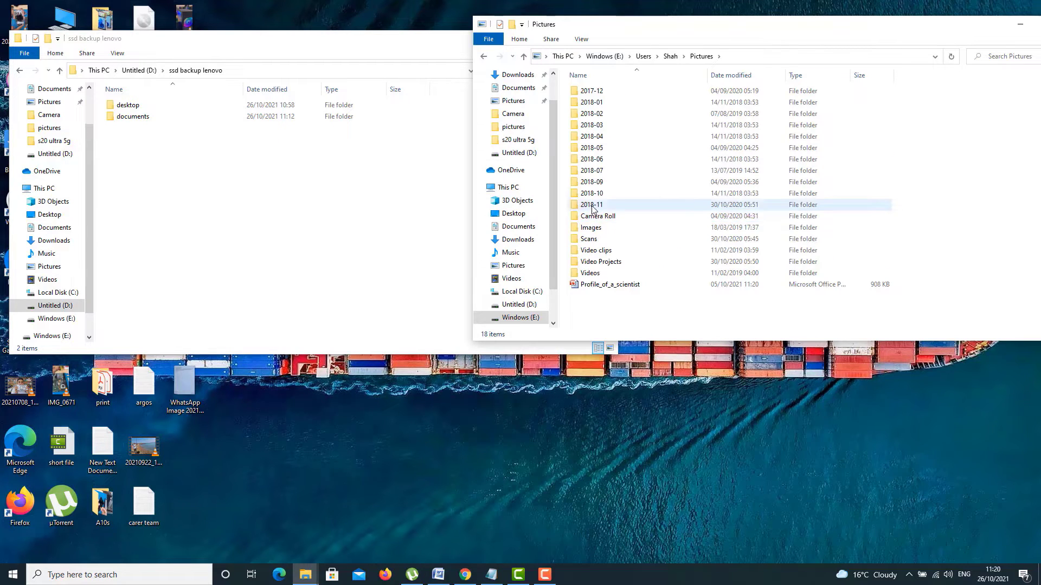
Step: Create a new folder named 'pictures' in ssd backup lenovo and open it
click(355, 195)
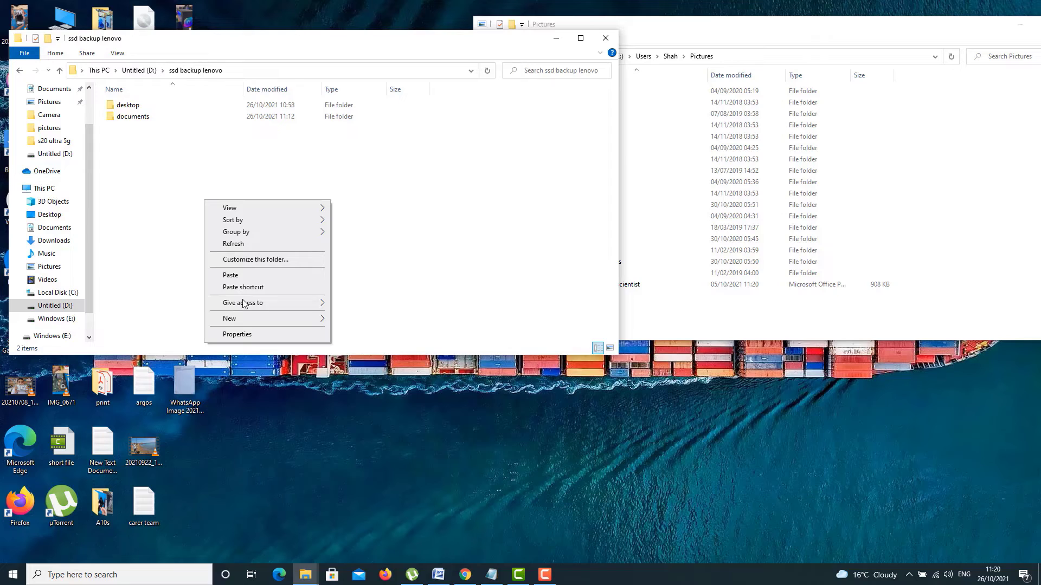
mouse_move(252, 320)
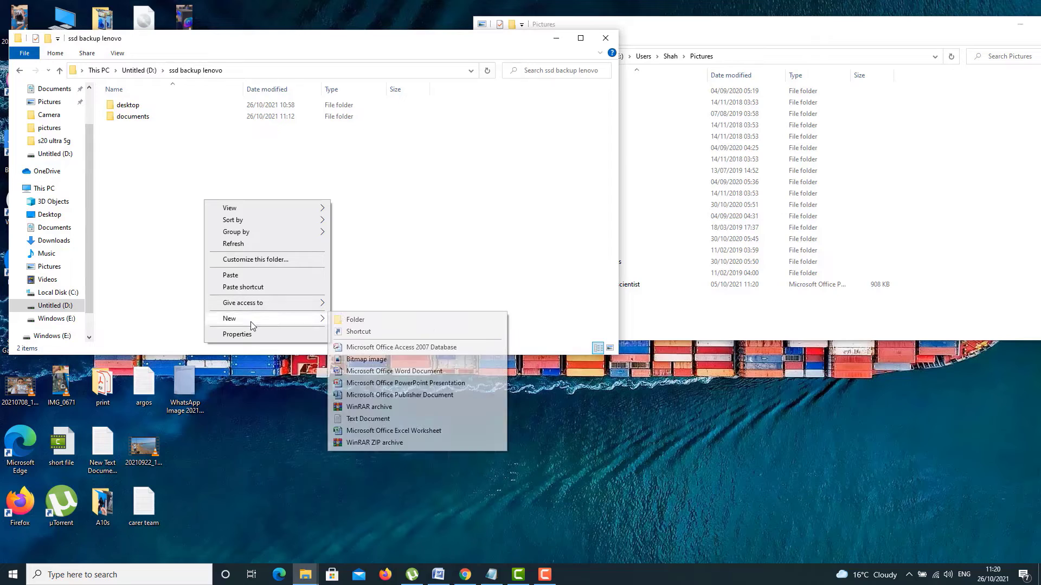
click(356, 320)
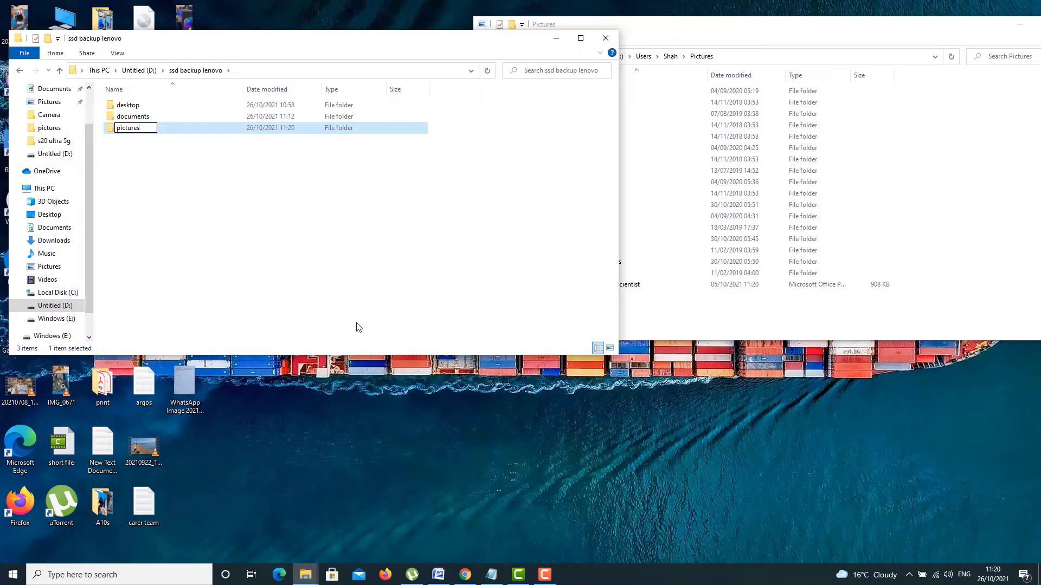
text(pictures)
key(Return)
key(Return)
Step: Copy all 18 E: Pictures items into the new pictures folder
click(993, 224)
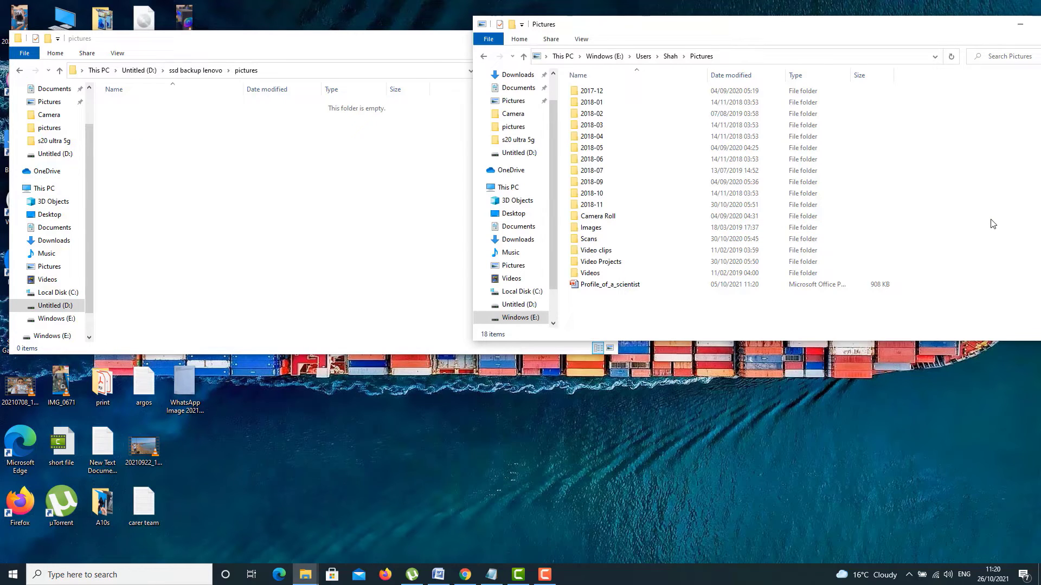
key(ctrl+a)
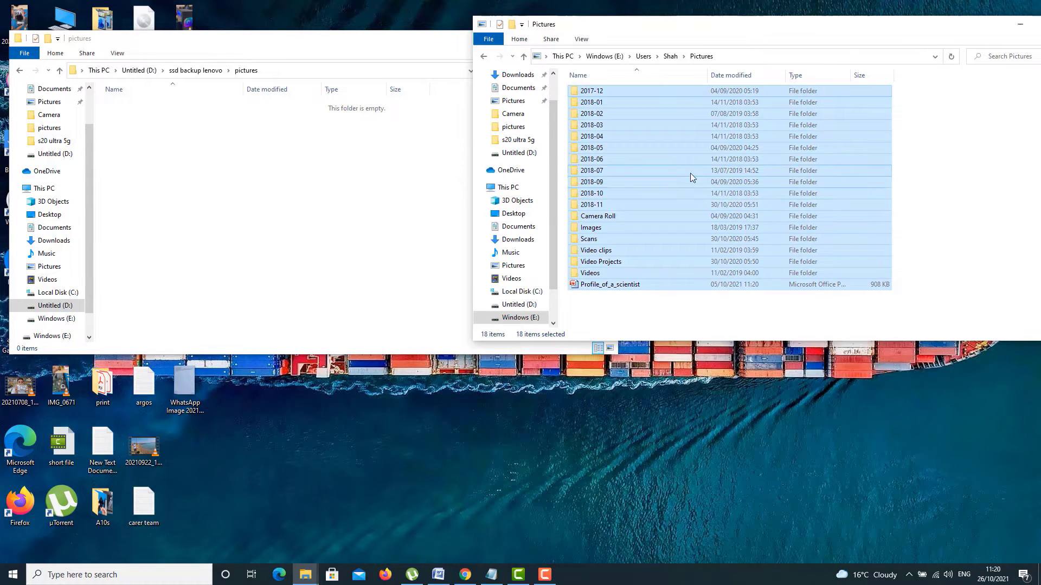
drag(682, 172, 328, 204)
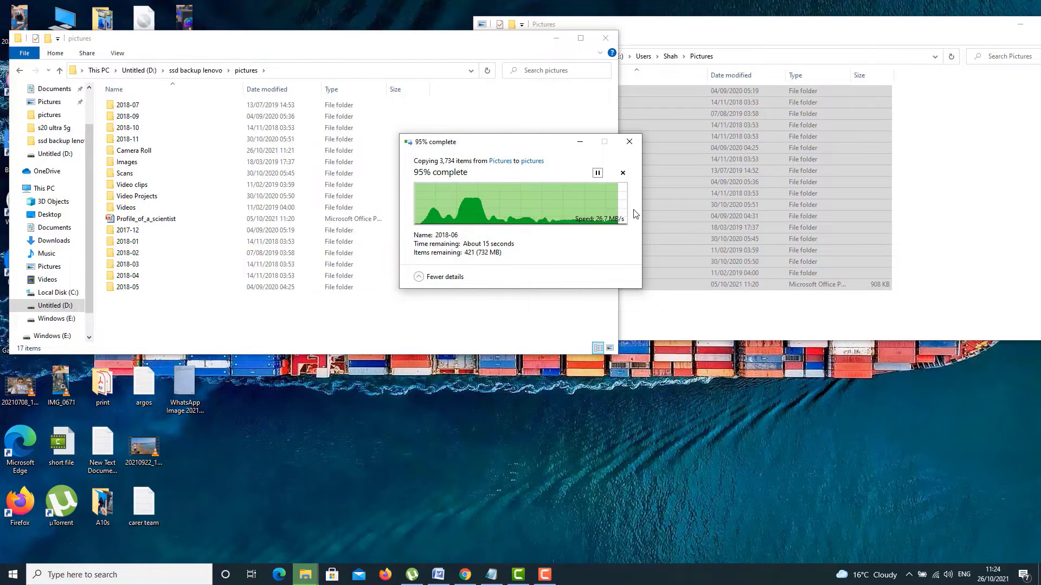
Step: Return to ssd backup lenovo and switch the E: window to the user's Downloads folder
click(60, 70)
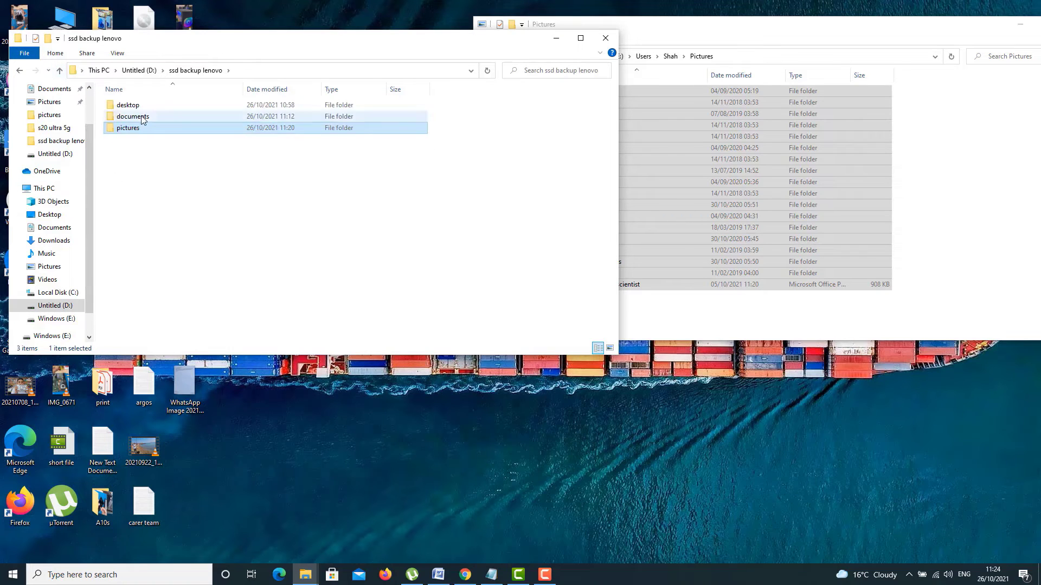
click(775, 36)
click(523, 56)
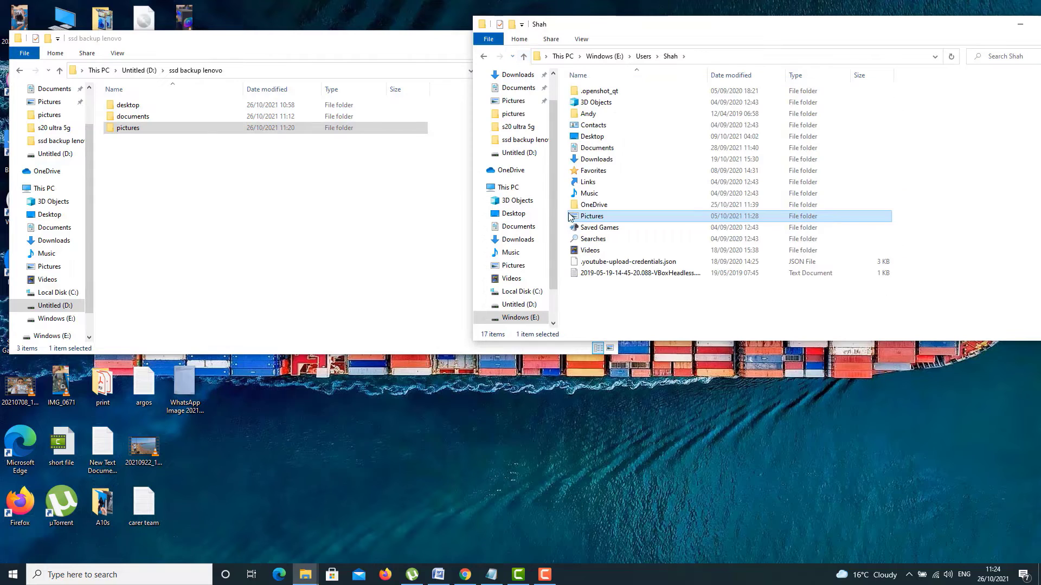
double_click(605, 163)
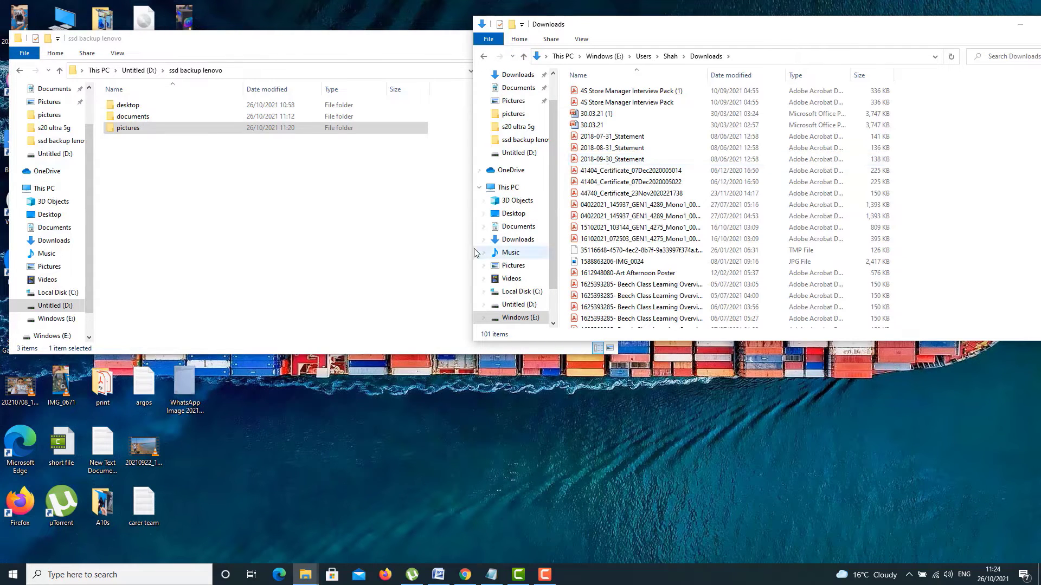
Step: Create a new folder named 'download' in ssd backup lenovo and open it
click(209, 211)
right_click(201, 193)
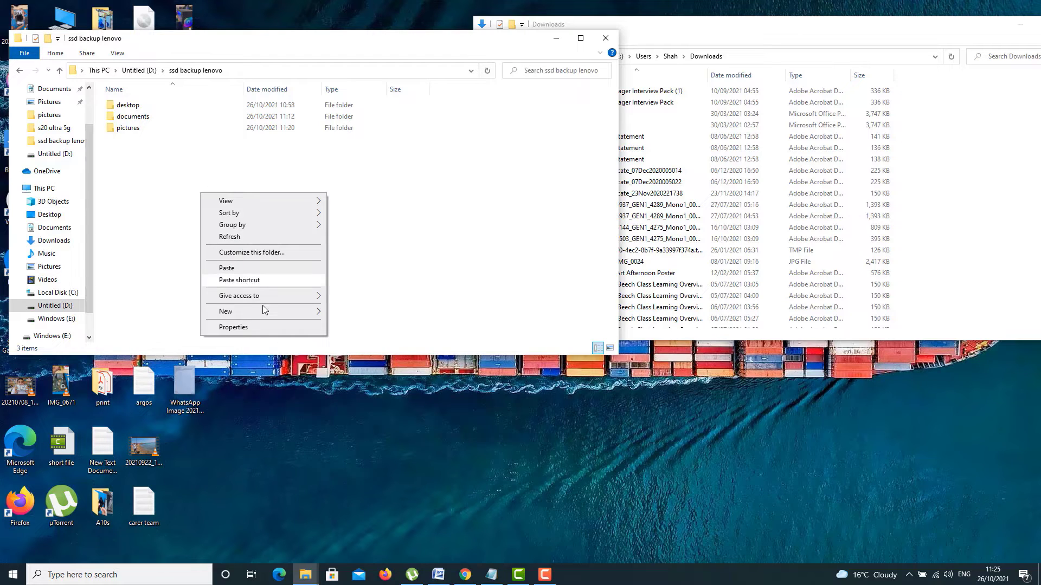
mouse_move(267, 316)
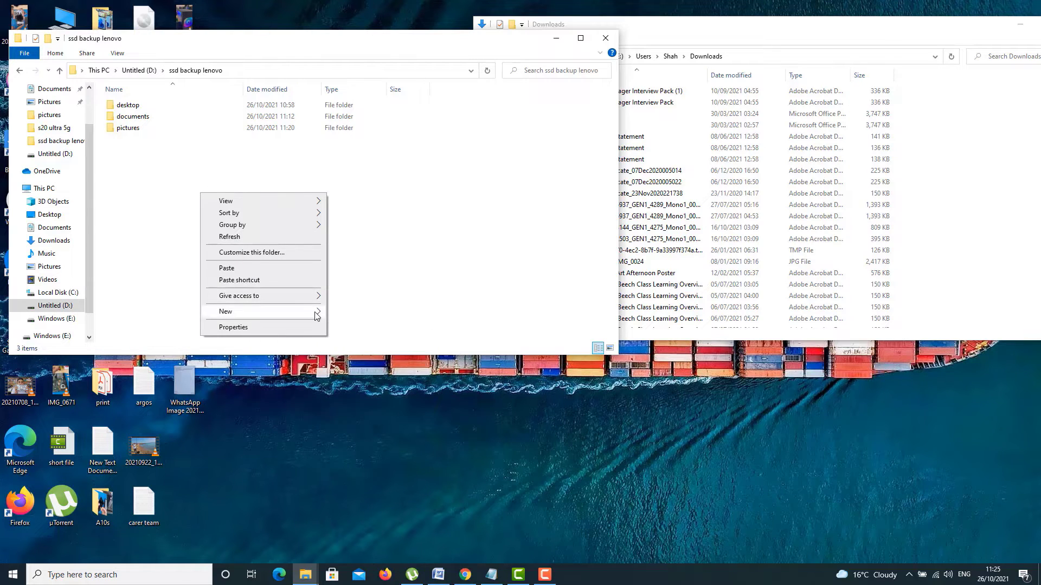
click(337, 314)
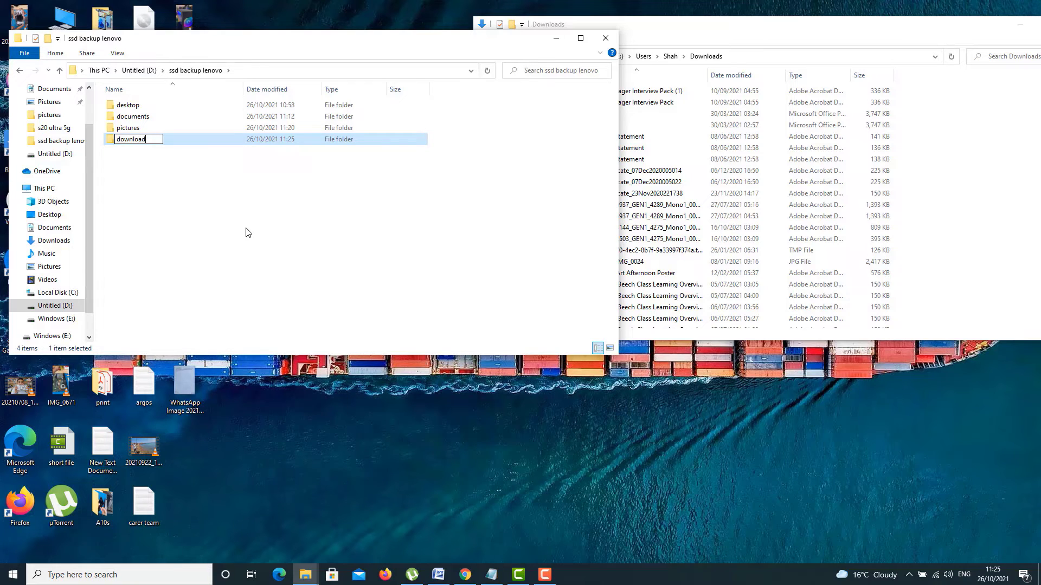
key(Return)
key(Return)
Step: Copy all 101 E: Downloads files into the new download folder
click(721, 206)
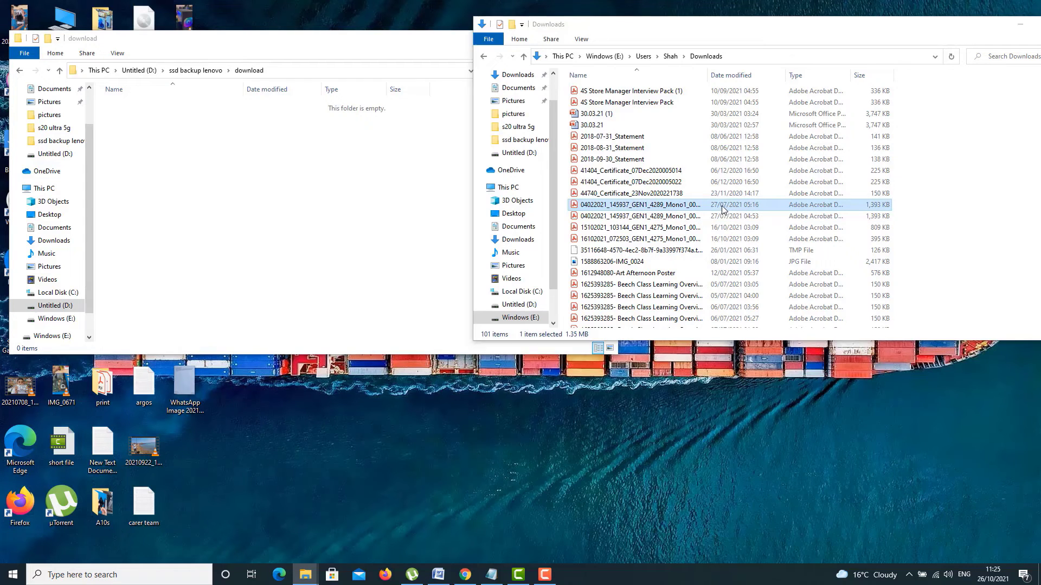
key(ctrl+a)
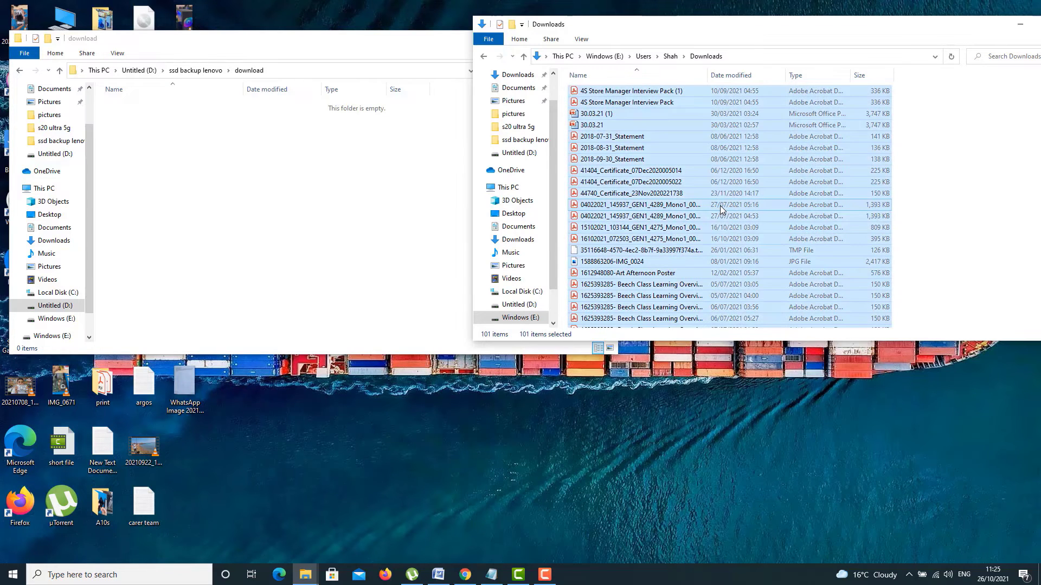
drag(669, 147, 402, 220)
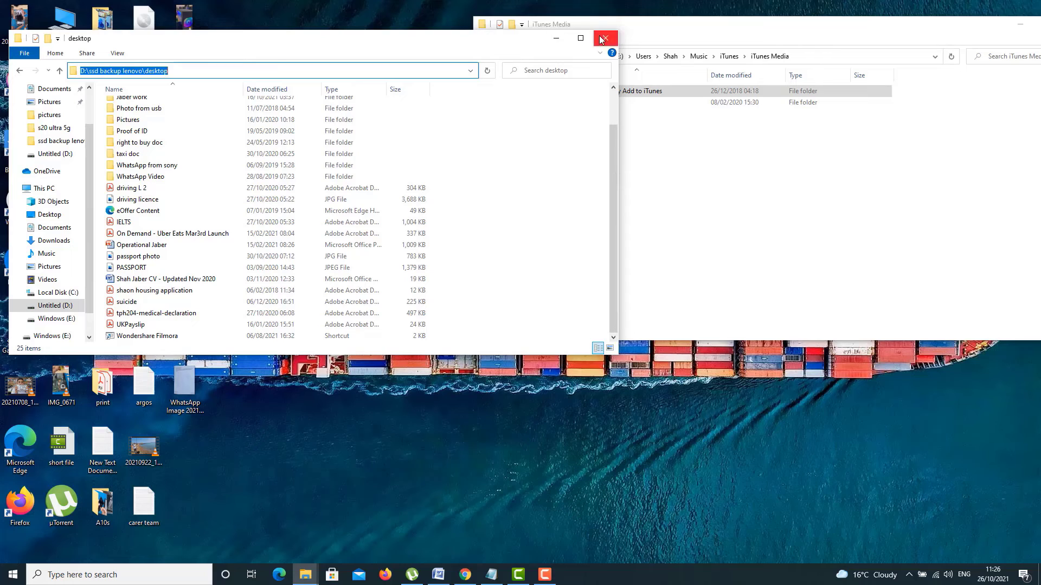
Step: Close the backup desktop folder window and the iTunes Media window
click(604, 38)
drag(759, 28, 570, 52)
click(879, 49)
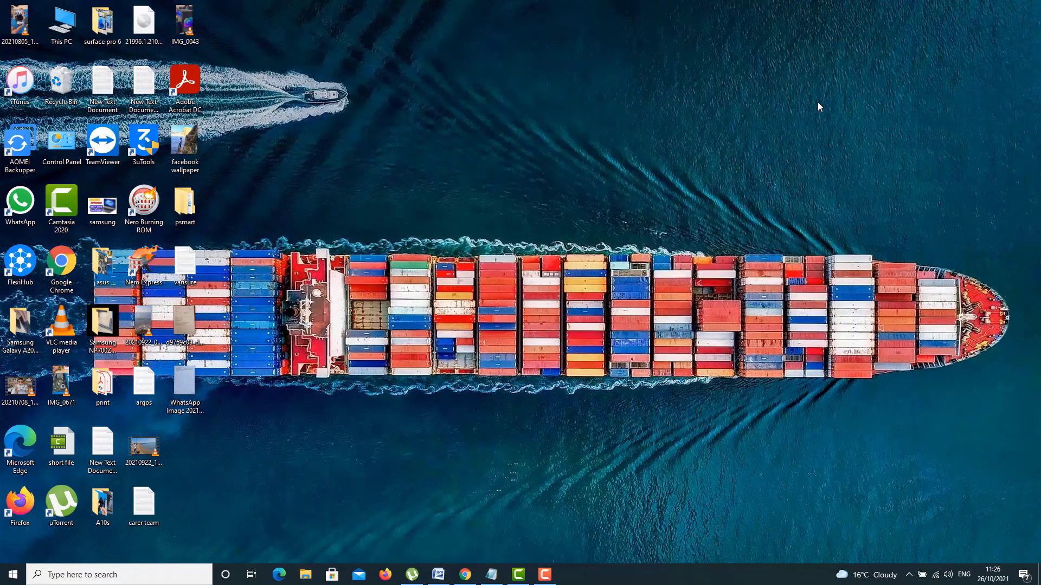